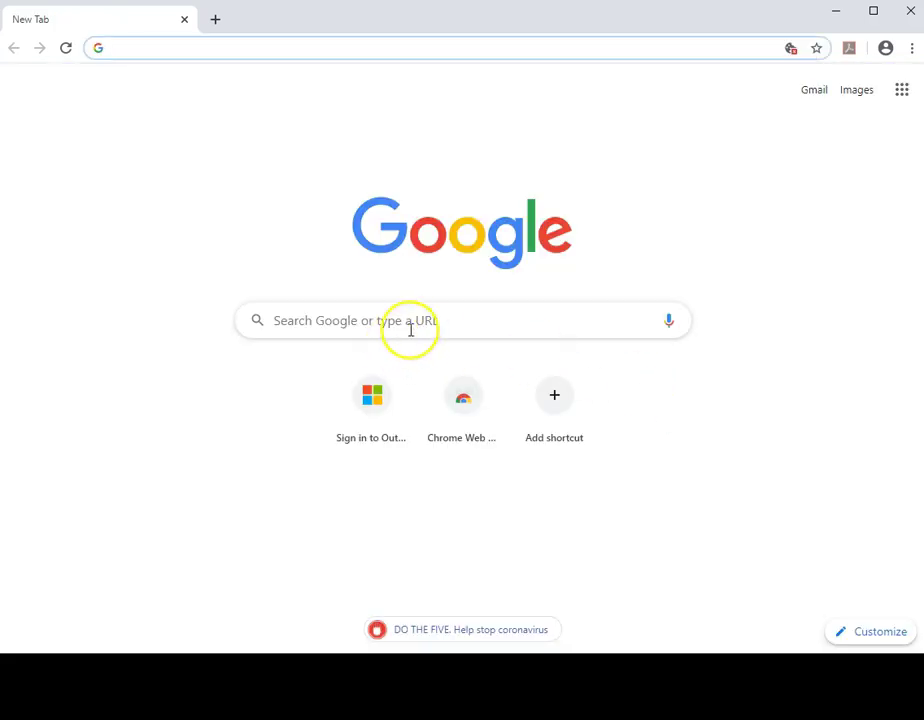
Step: Search Google for 'phet my solar system' and open the My Solar System 2.04 result
left_click(410, 330)
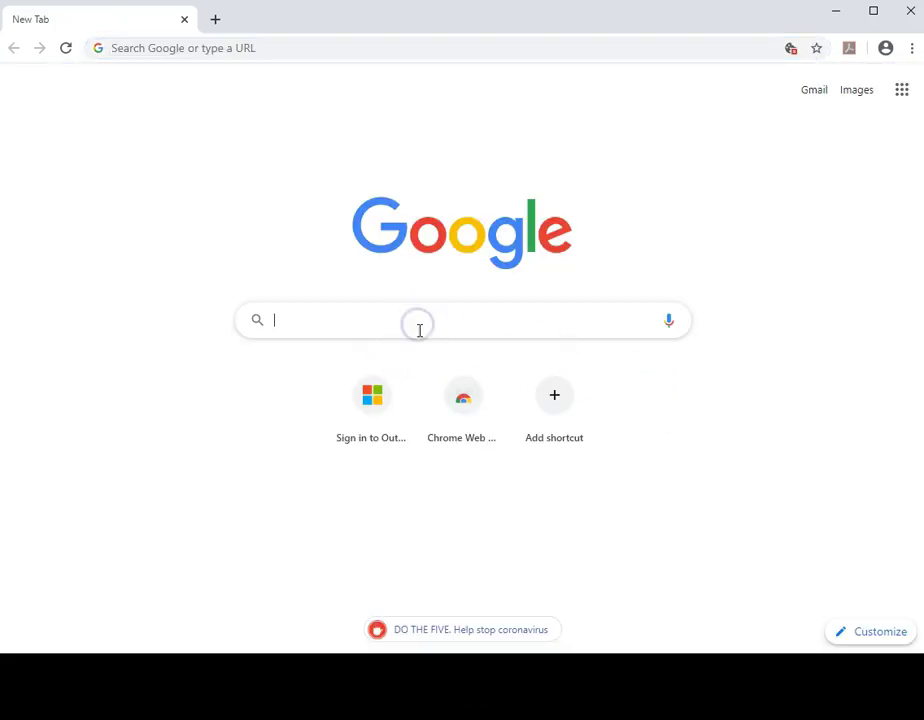
type("phet")
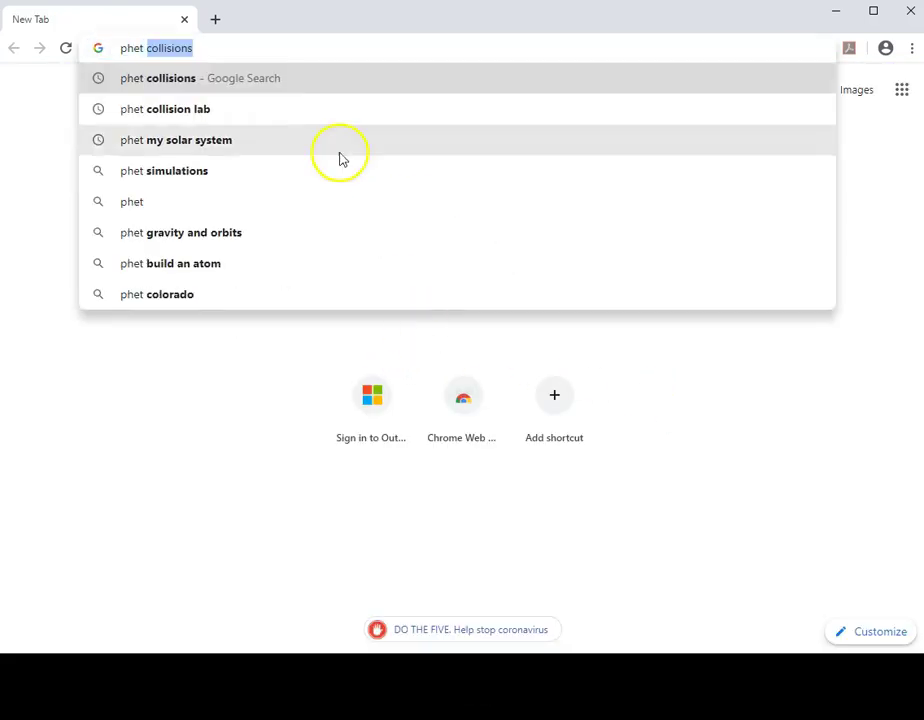
left_click(257, 150)
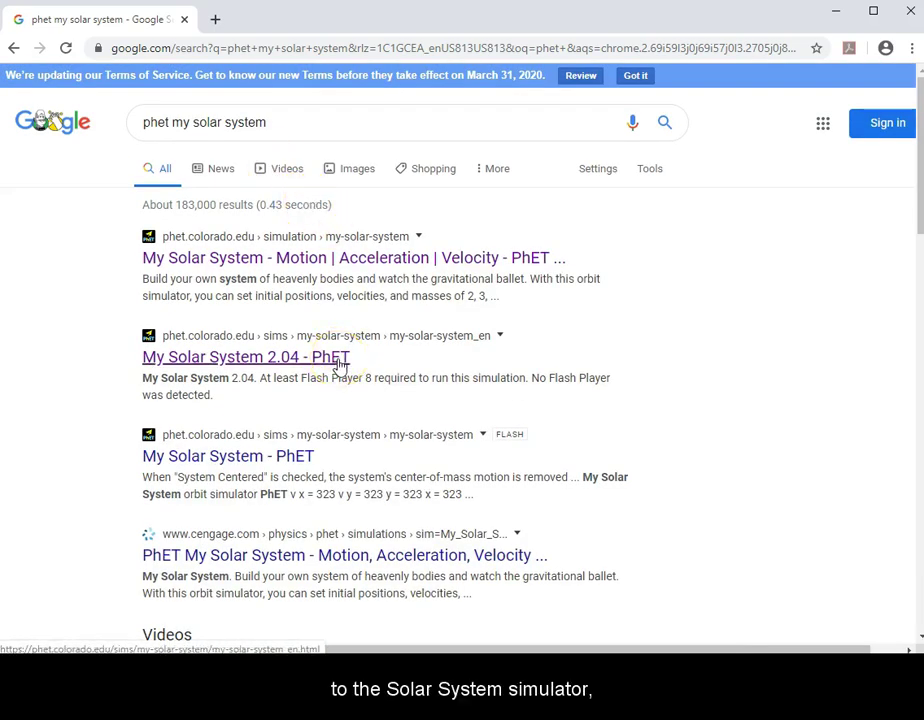
left_click(338, 360)
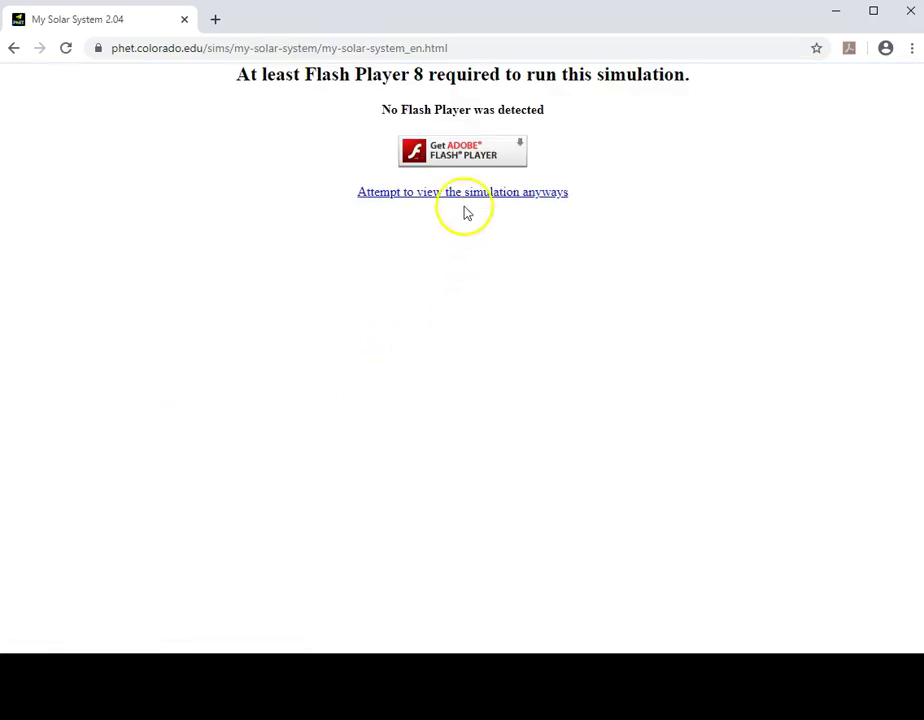
Step: View the simulation with Flash allowed, then load the 'Sun and planet' preset
left_click(467, 196)
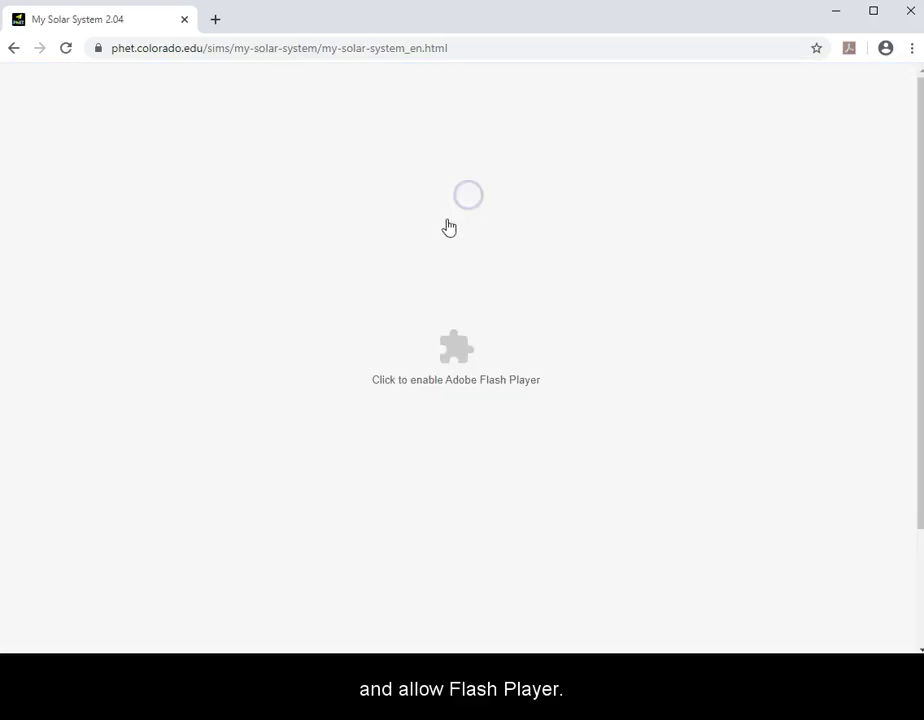
left_click(452, 349)
left_click(258, 139)
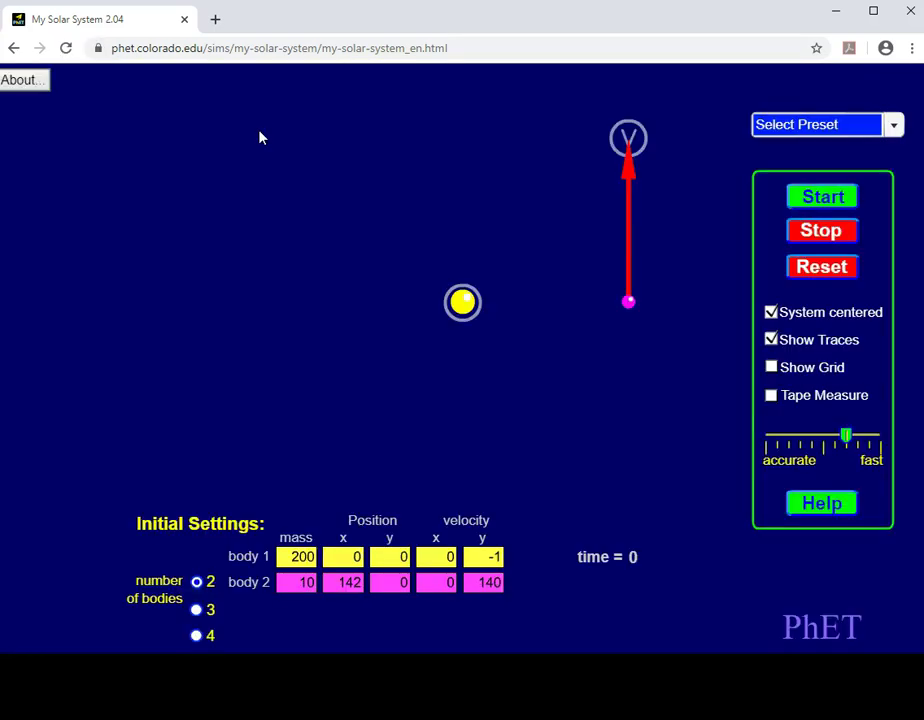
left_click(896, 124)
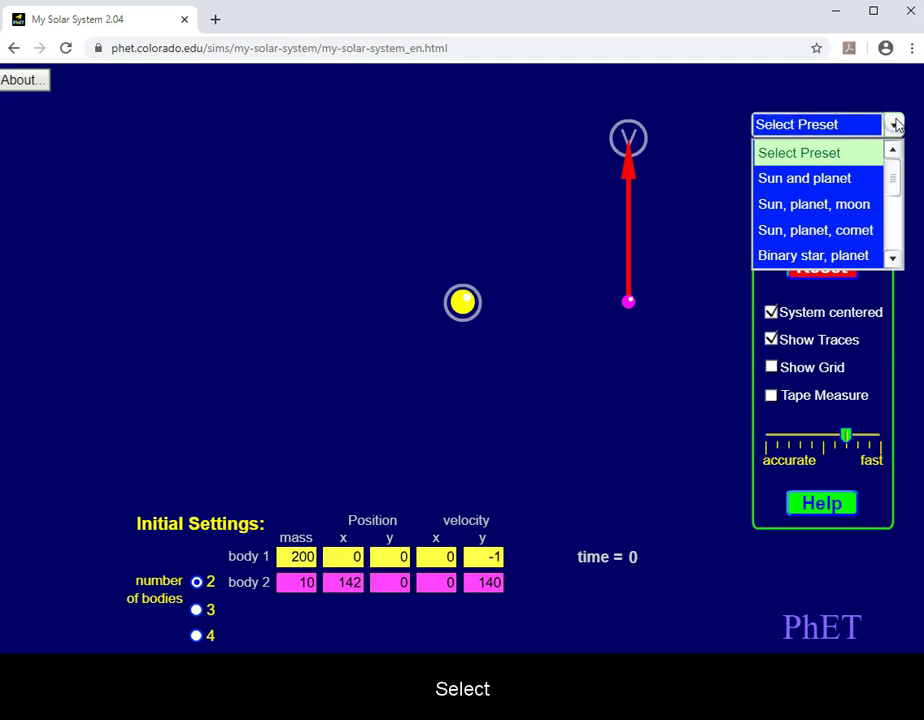
left_click(849, 181)
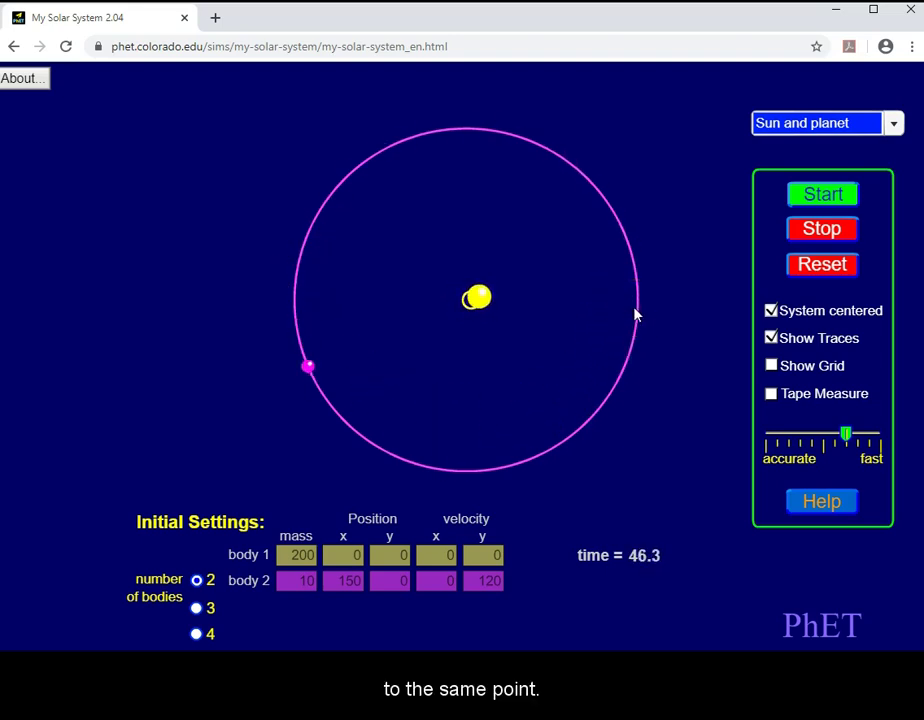
Step: Stop the orbit and stretch the tape measure edge to edge, reading about 293
left_click(820, 231)
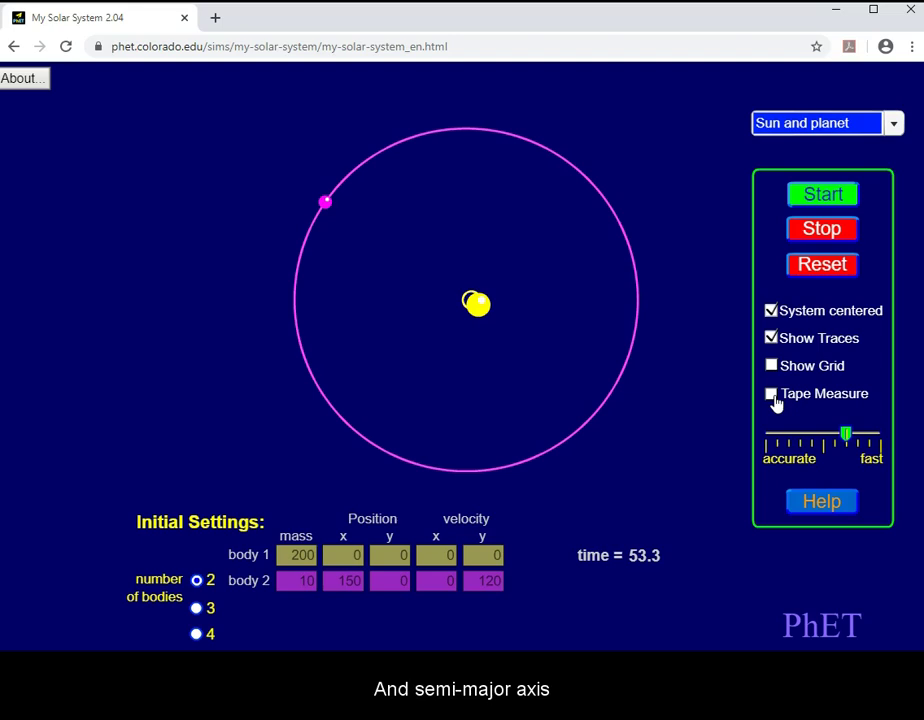
left_click(772, 395)
left_click(313, 374)
left_click(173, 352)
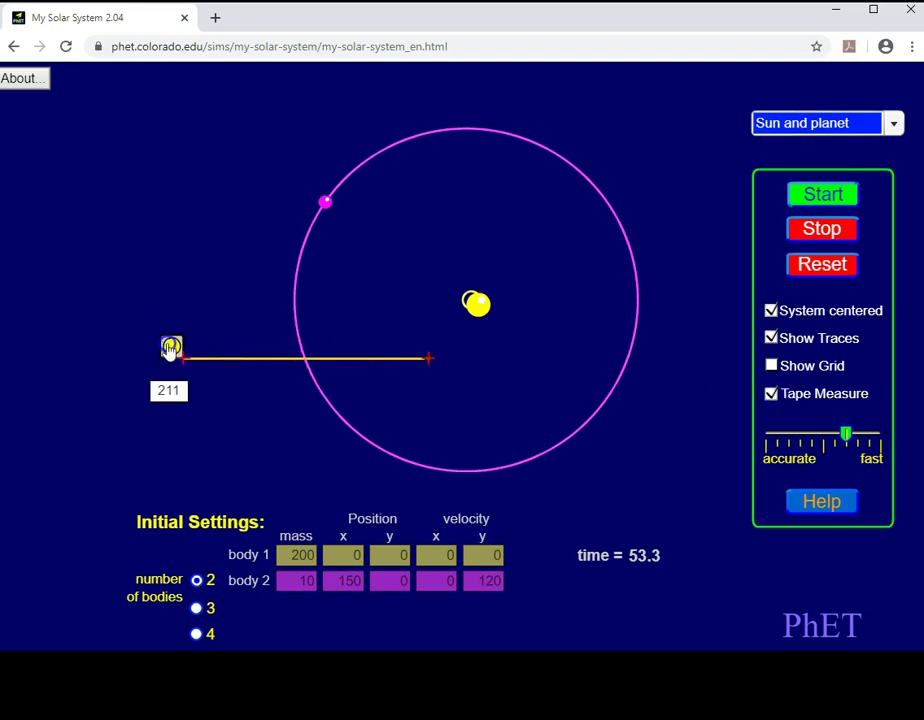
left_click_drag(182, 345, 282, 296)
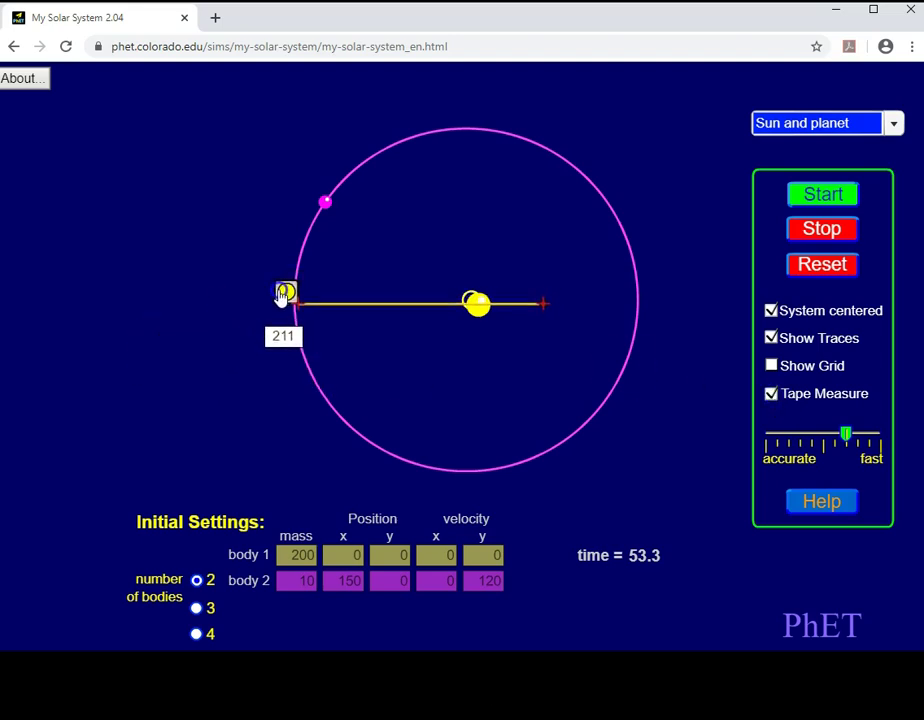
left_click_drag(543, 306, 638, 311)
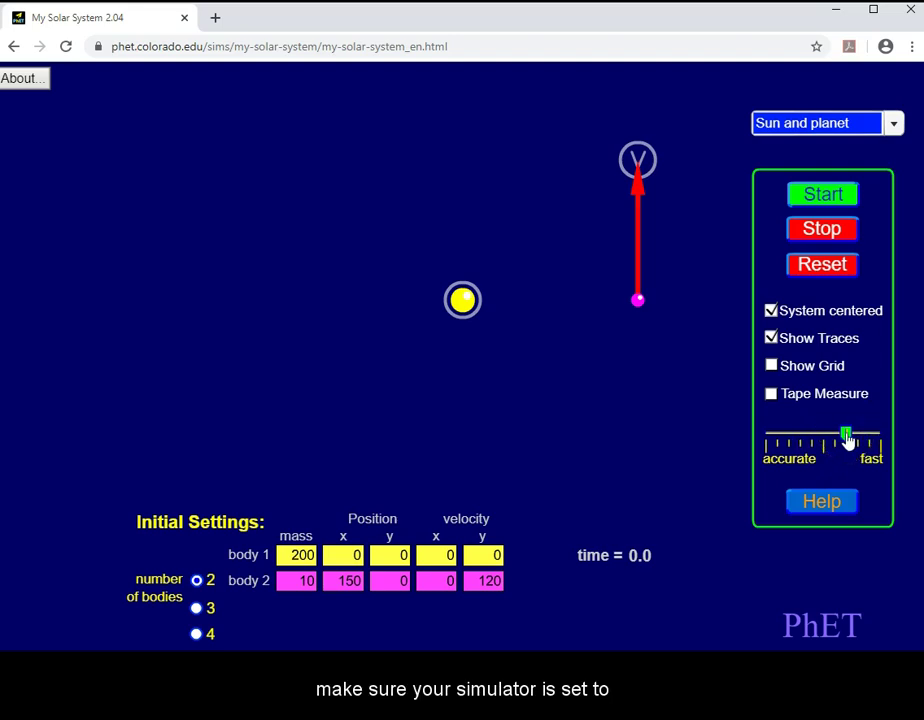
Step: Move the simulation speed slider fully to its most accurate end
left_click_drag(845, 436, 758, 437)
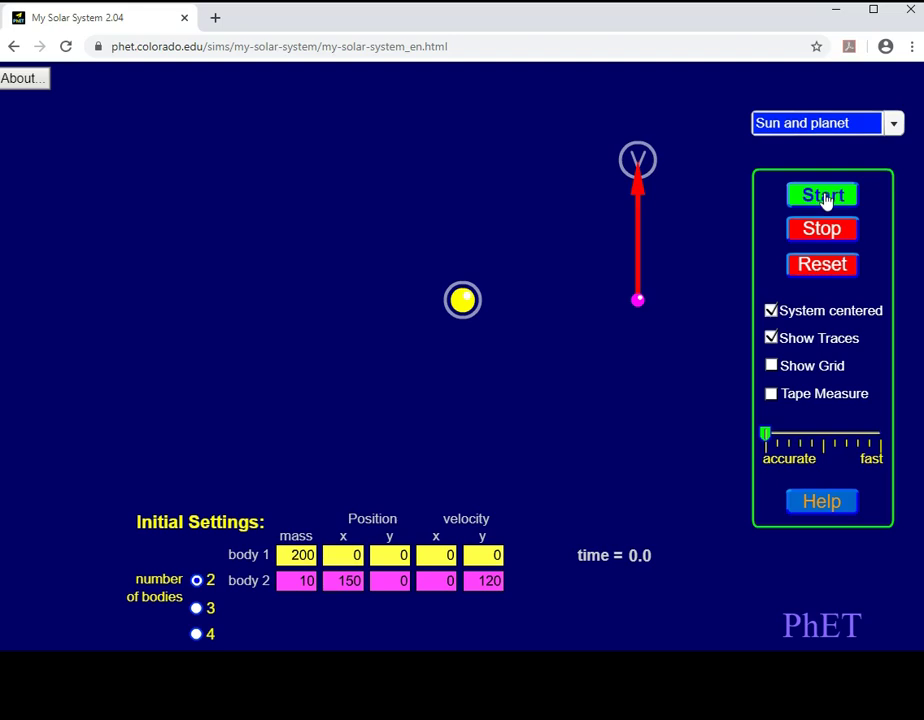
Step: Start the Sun and planet orbit at the most accurate speed
left_click(826, 200)
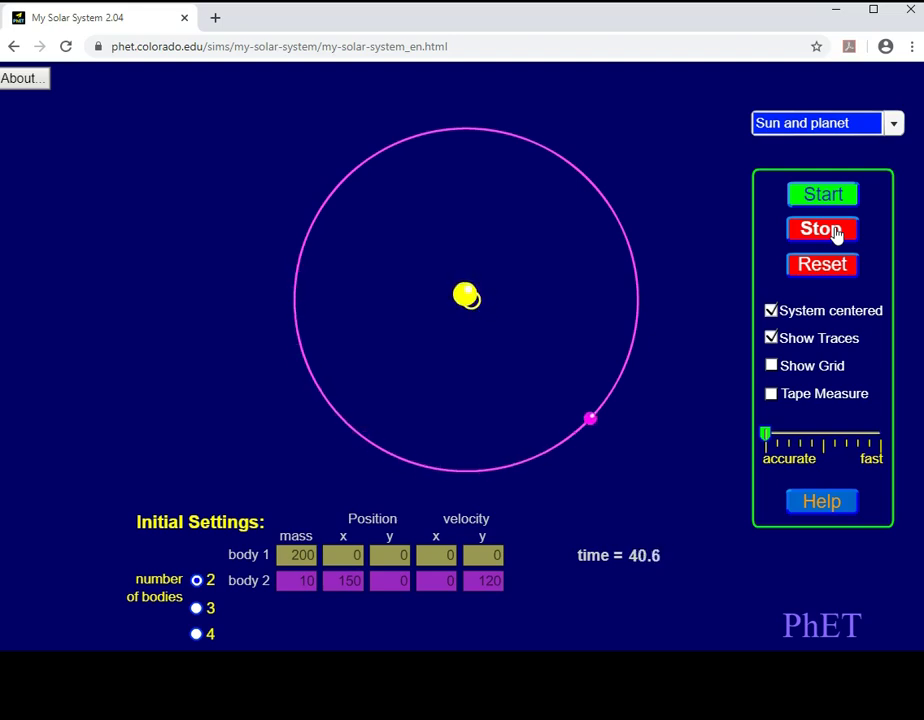
Step: Stop the simulation at 41.6 after five orbits, giving a period of 8.32
left_click(838, 232)
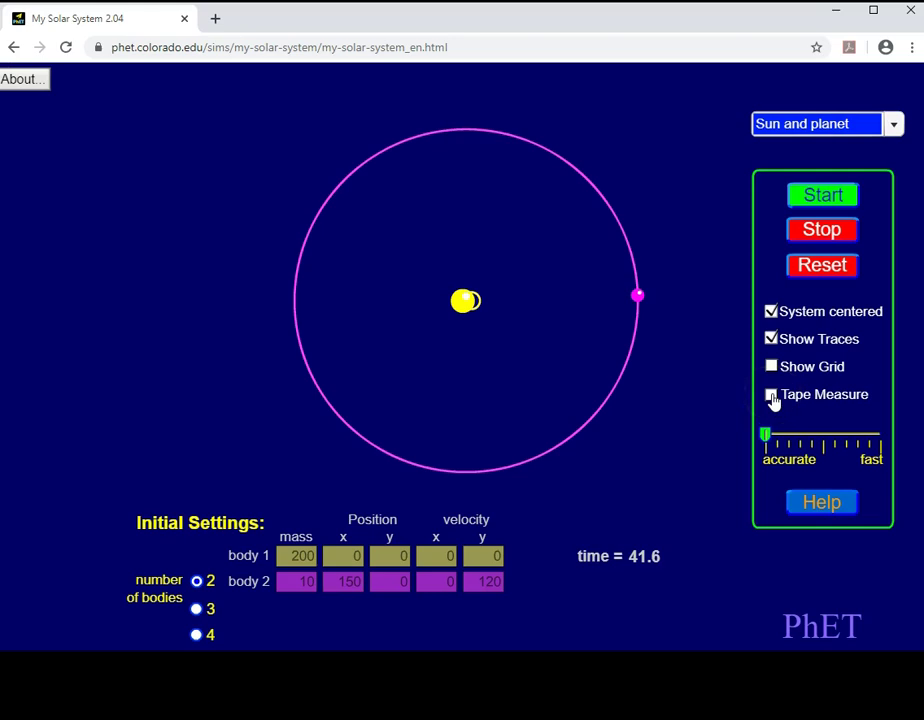
Step: Show the tape measure and align its ends across the orbit, reading 293
left_click(772, 396)
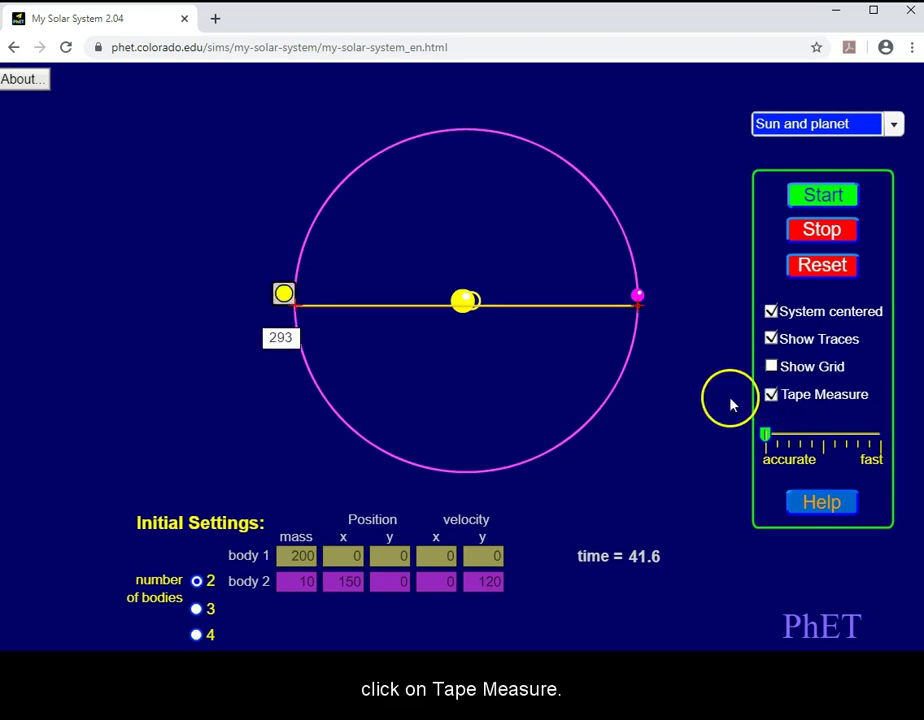
mouse_move(284, 293)
left_mouse_down()
mouse_move(301, 279)
mouse_move(313, 304)
mouse_move(284, 291)
left_mouse_up()
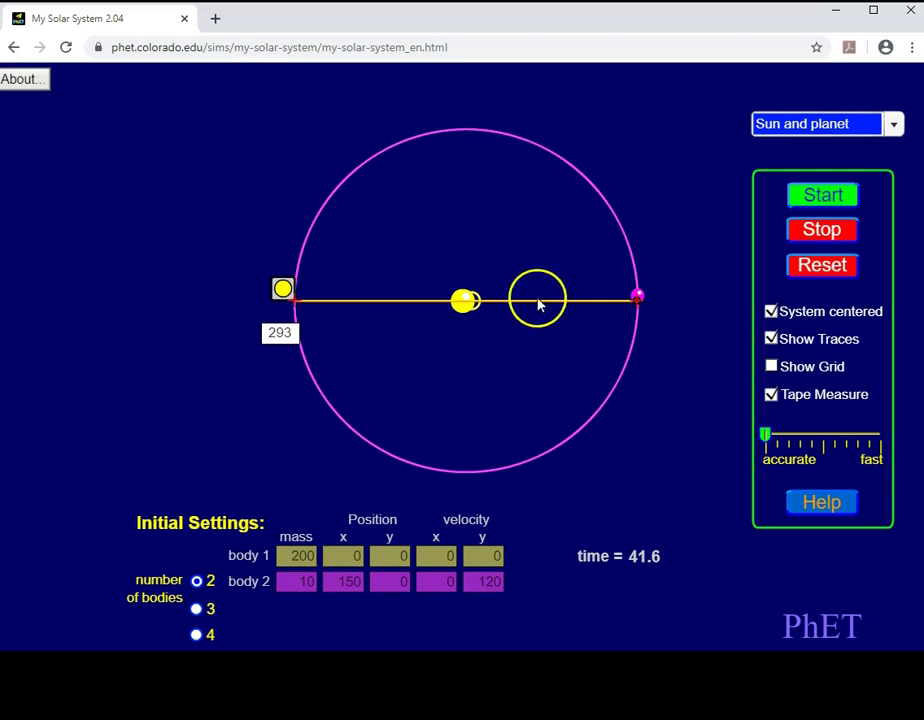
mouse_move(638, 300)
left_mouse_down()
mouse_move(610, 311)
mouse_move(639, 309)
left_mouse_up()
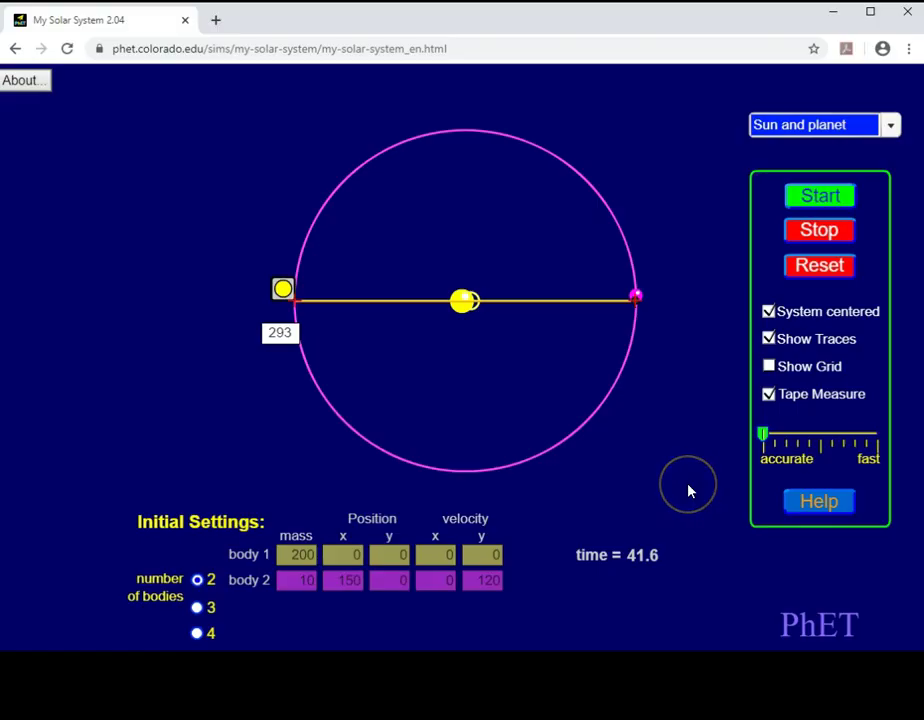
Step: Reset the simulation and change body 2's y-velocity to 110
left_click(820, 270)
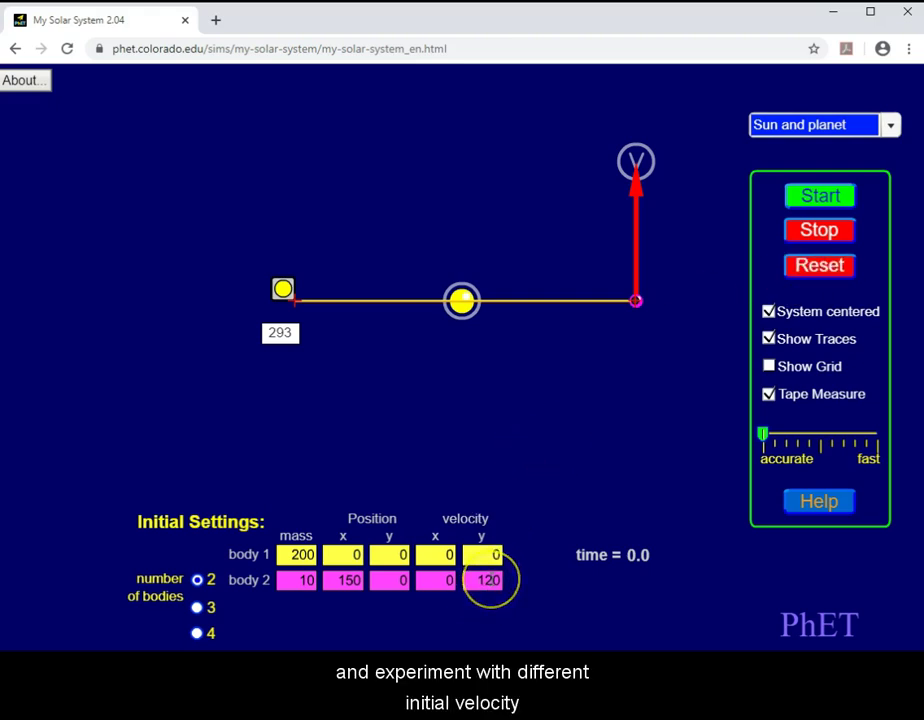
left_click(540, 577)
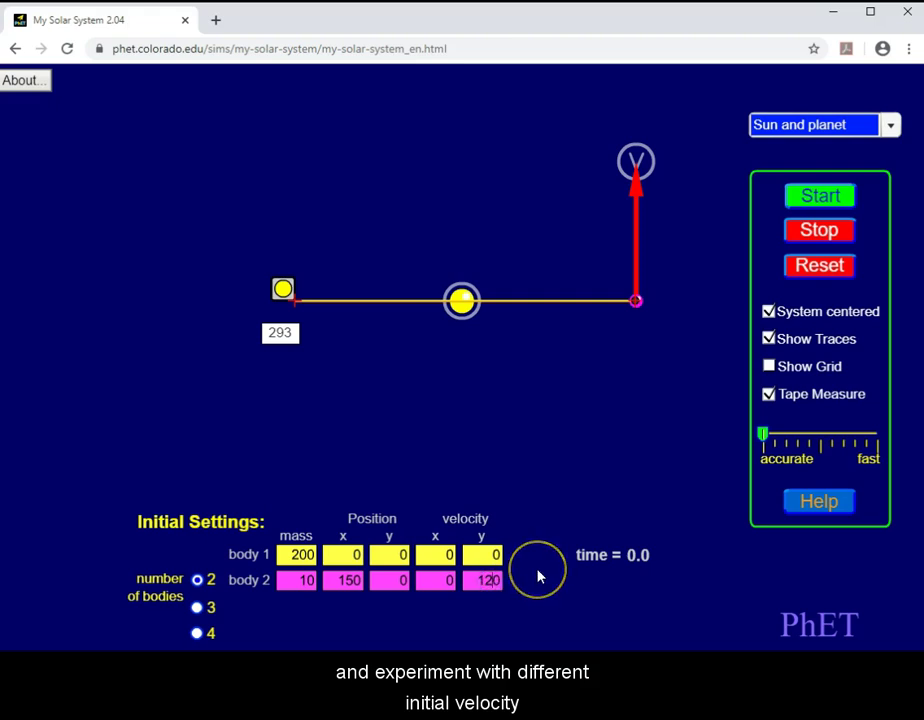
key("BackSpace")
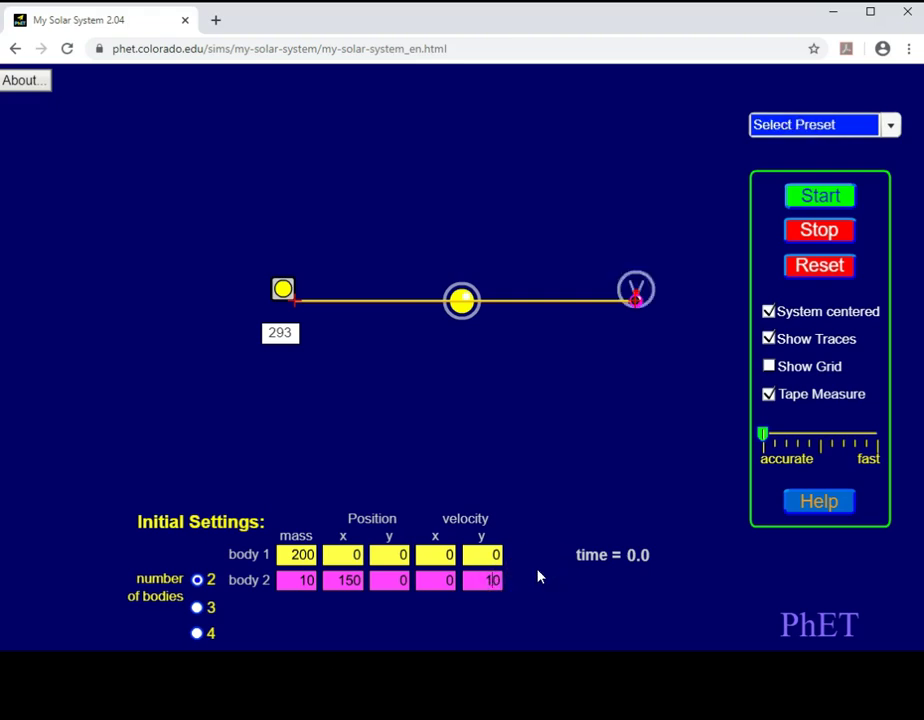
type("1")
left_click(539, 570)
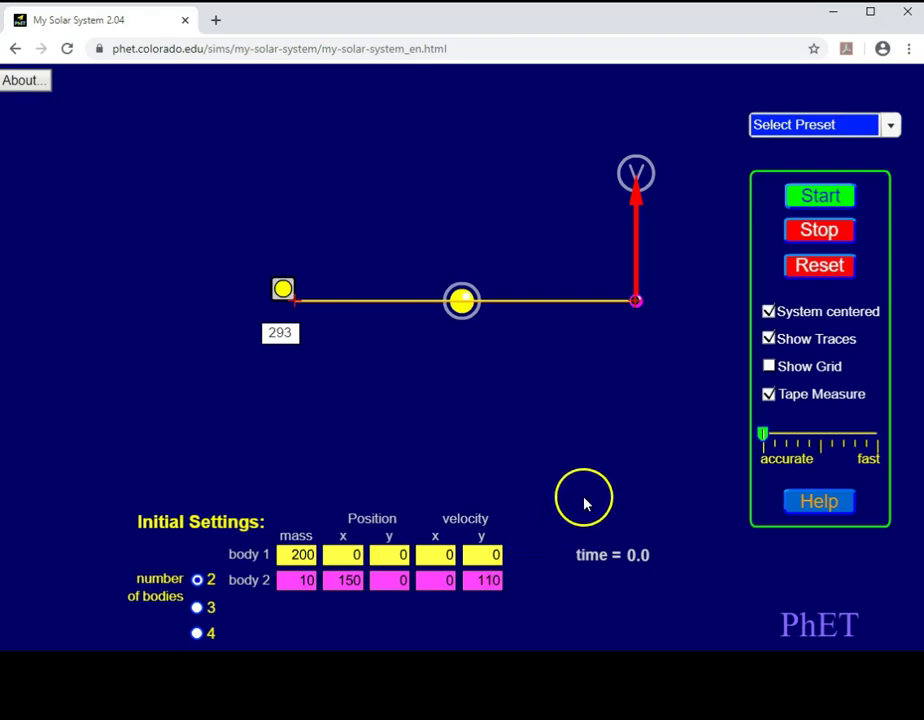
Step: Run the new orbit and re-lay the tape across it, reading 249
left_click(826, 200)
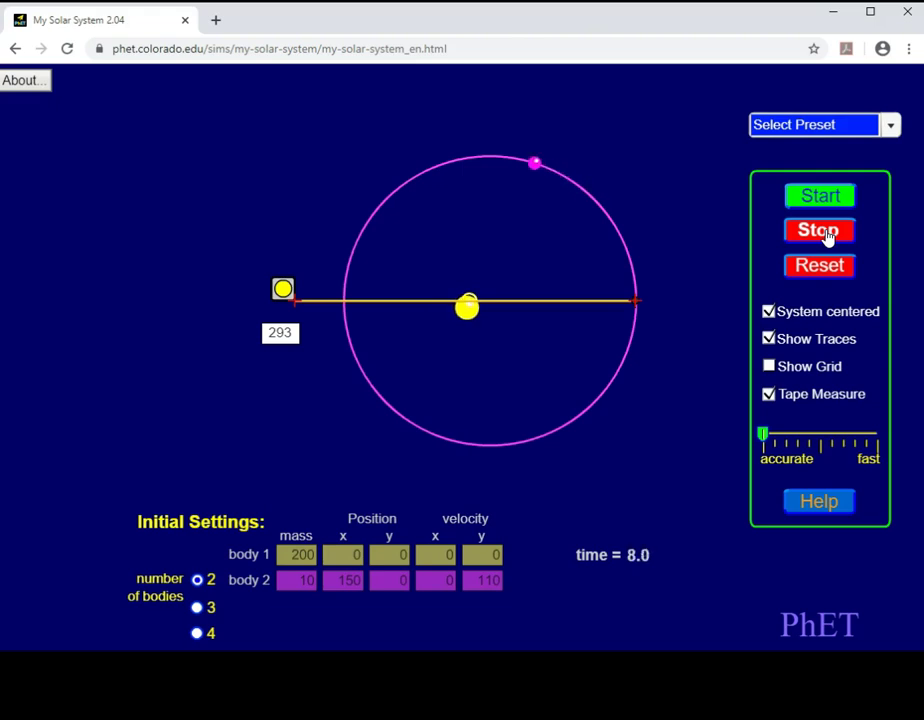
left_click_drag(284, 292, 334, 296)
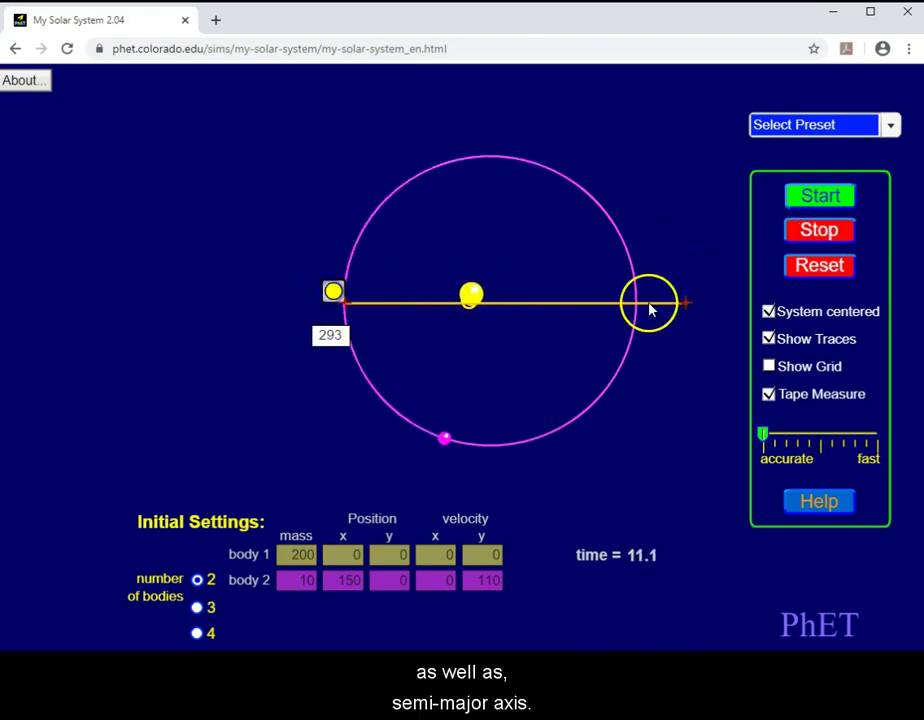
left_click_drag(687, 303, 635, 305)
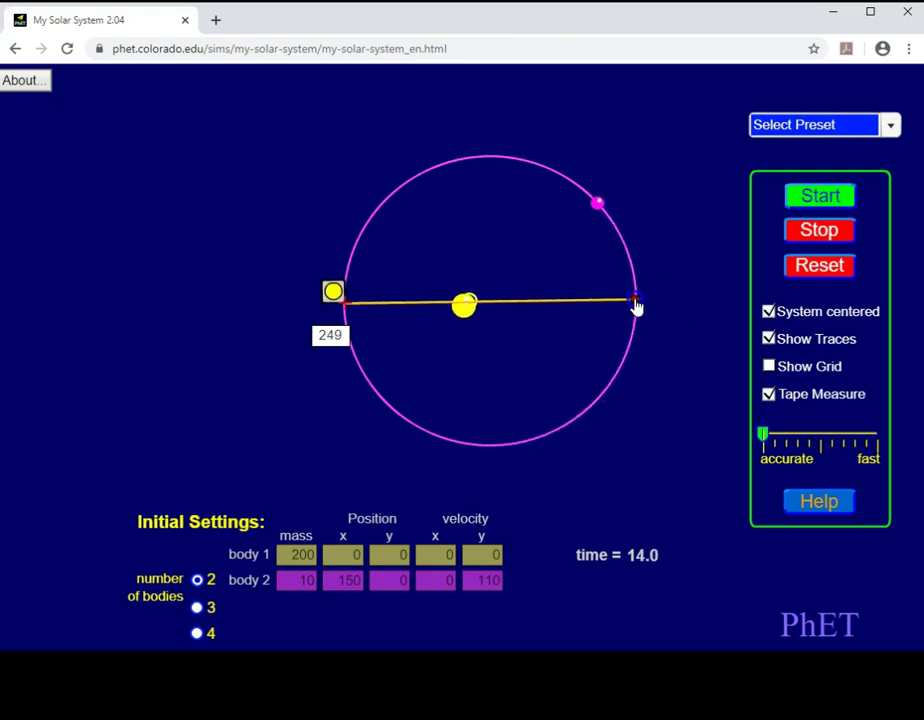
left_click(826, 242)
Step: Reset the simulation and lower body 2's y-velocity to 100
left_click(822, 270)
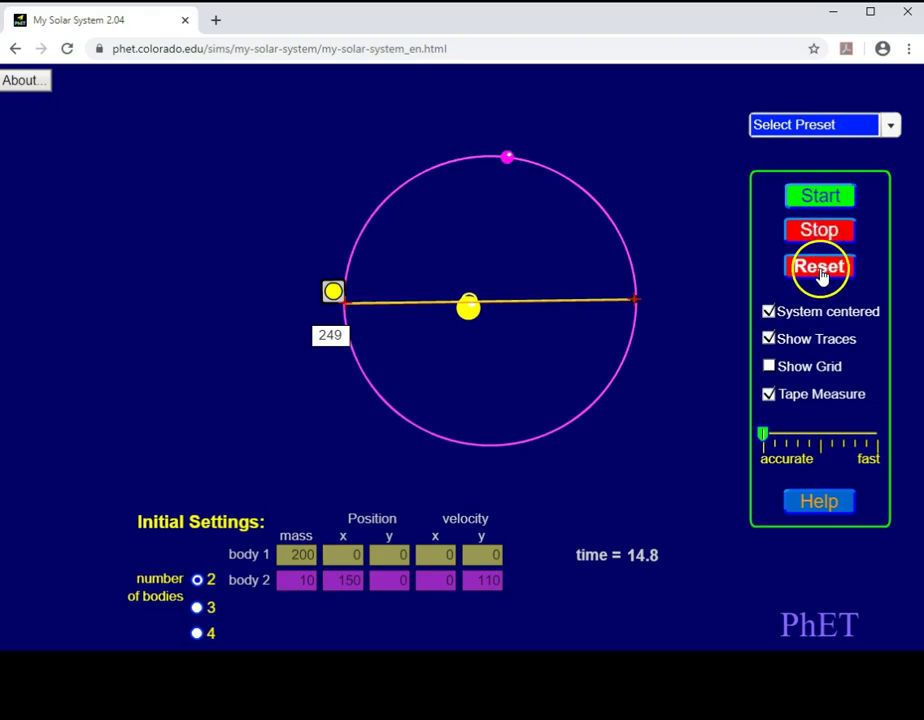
left_click(820, 267)
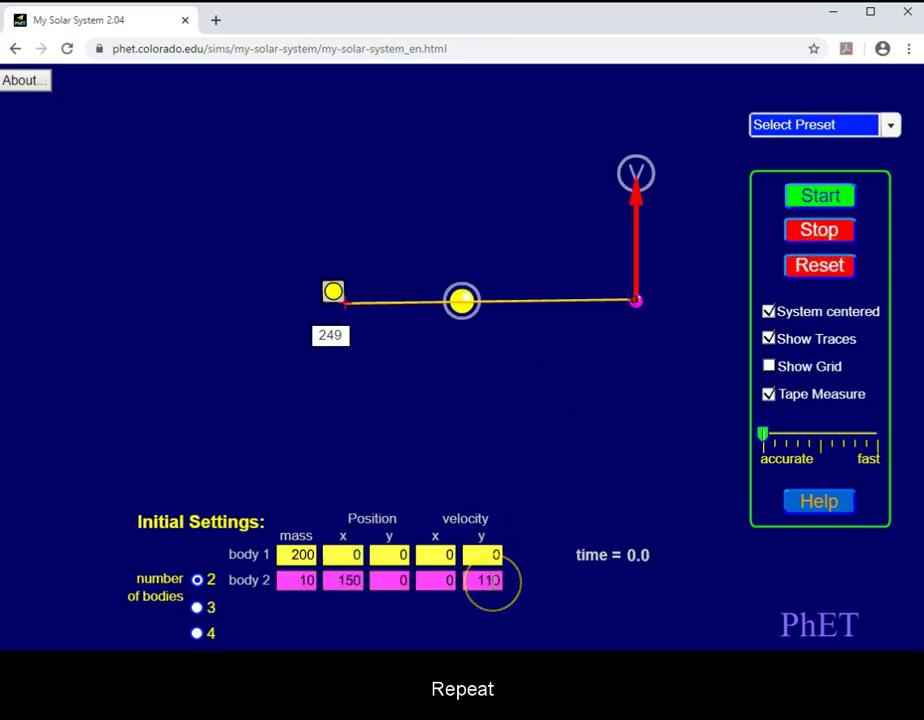
key("BackSpace")
type("0")
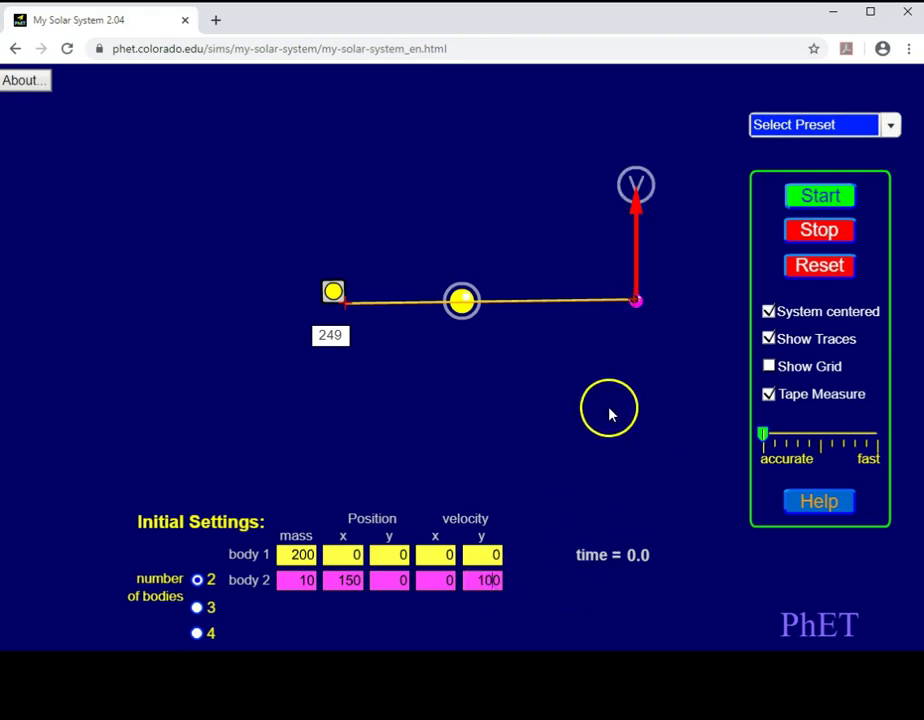
Step: Run the orbit, measure its diameter as 223, and stop at 13.8
left_click(824, 199)
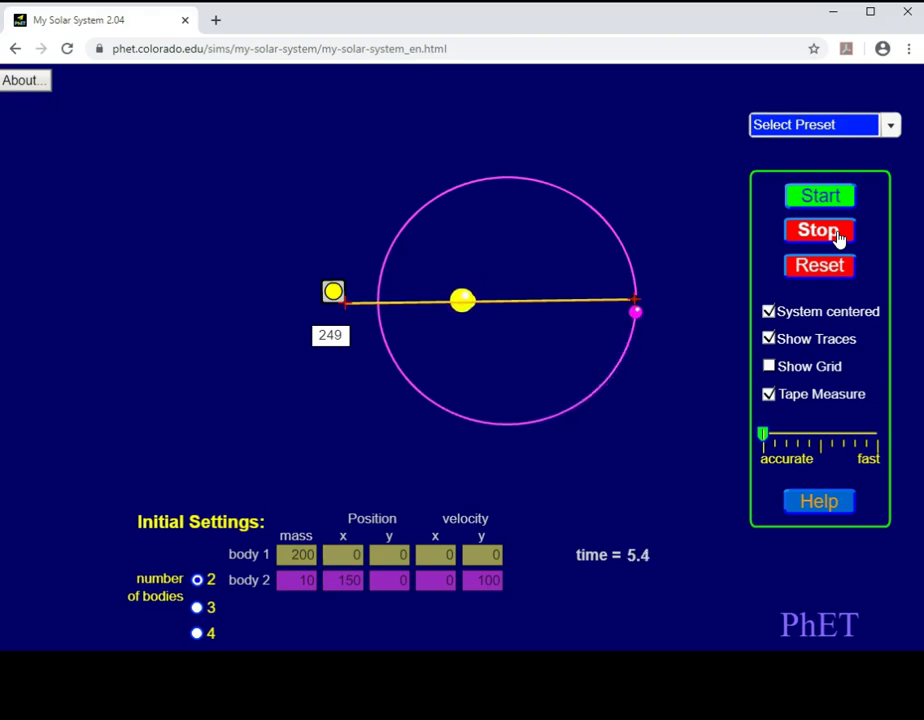
left_click_drag(334, 293, 369, 294)
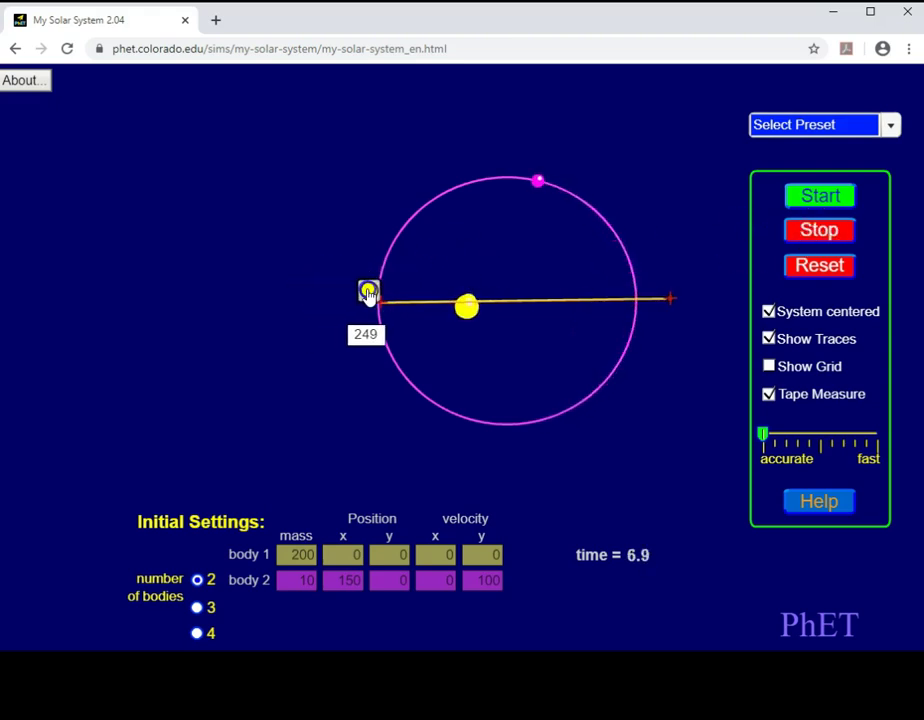
left_click_drag(666, 302, 638, 309)
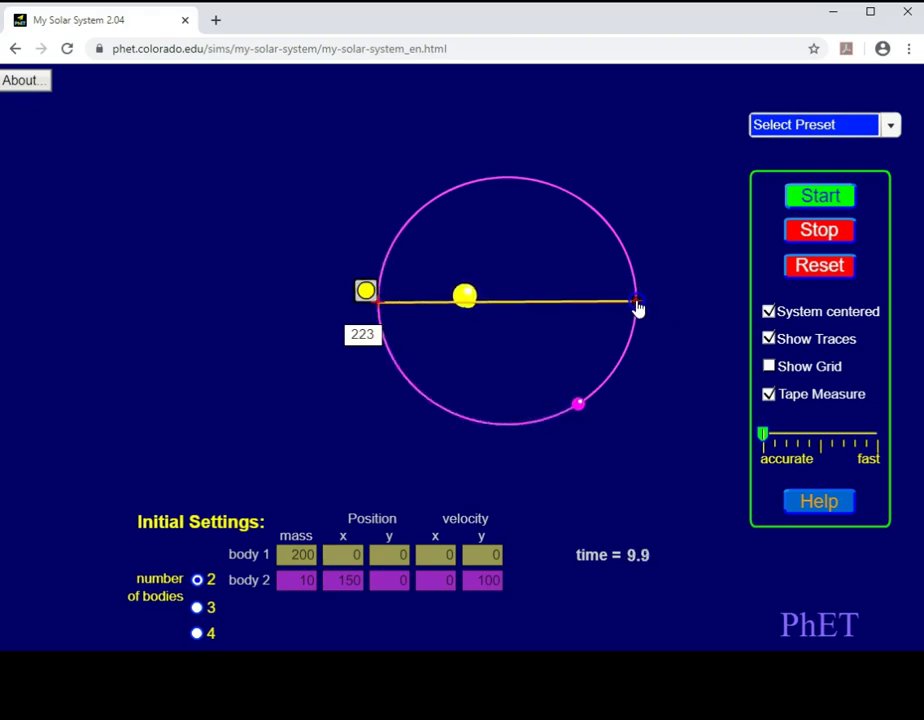
left_click(840, 236)
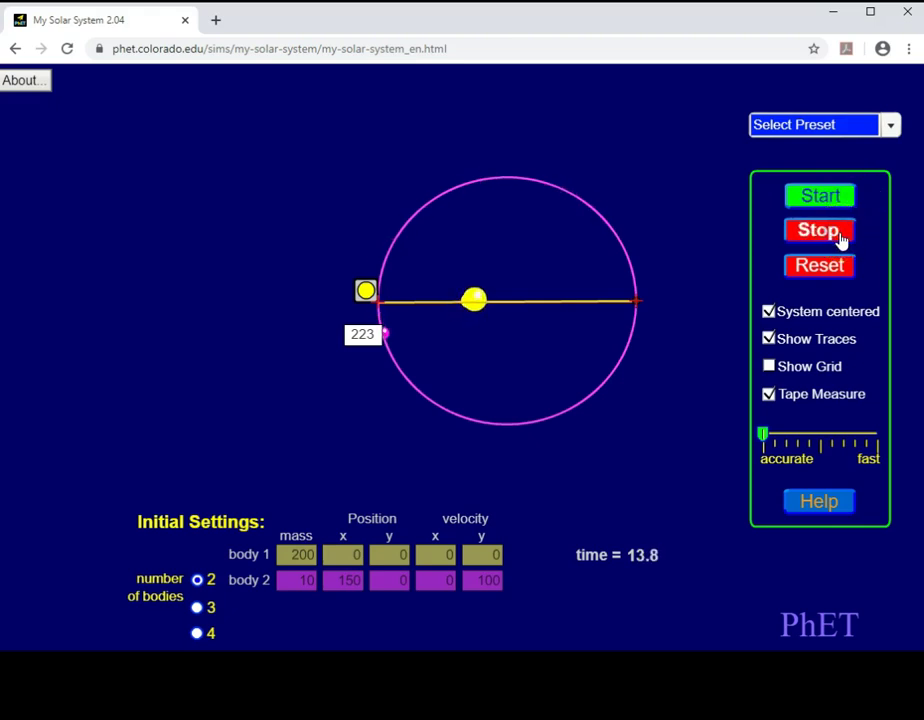